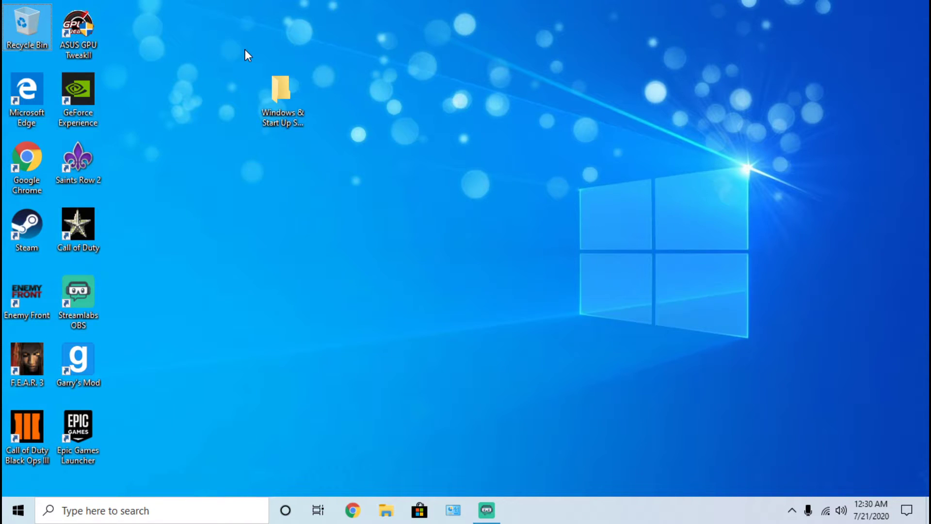
Step: Drag the Windows & Start Up Sound folder icon further right on the desktop
left_click(275, 97)
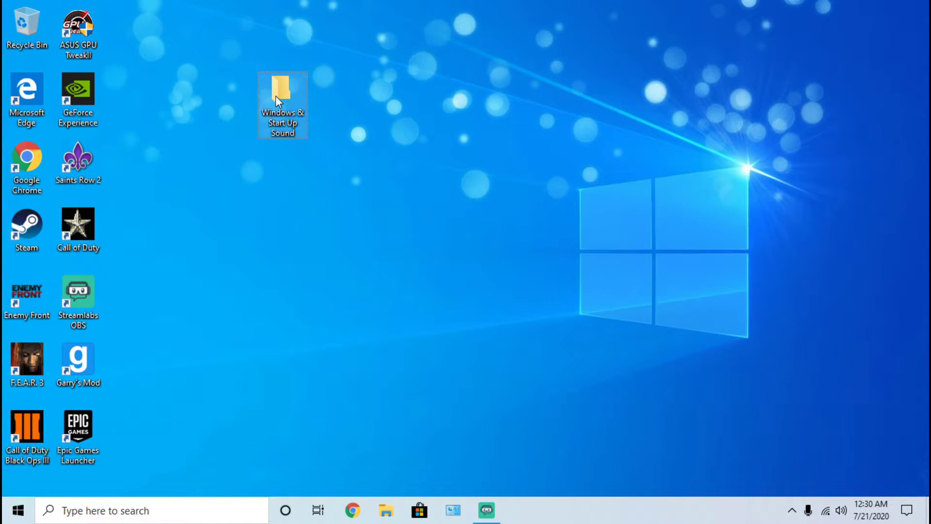
mouse_move(276, 95)
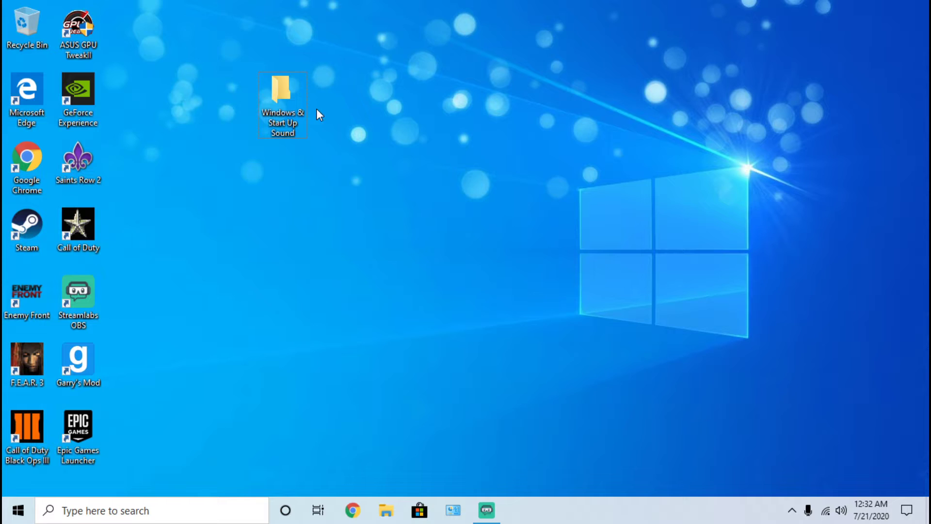
left_click_drag(282, 85, 412, 116)
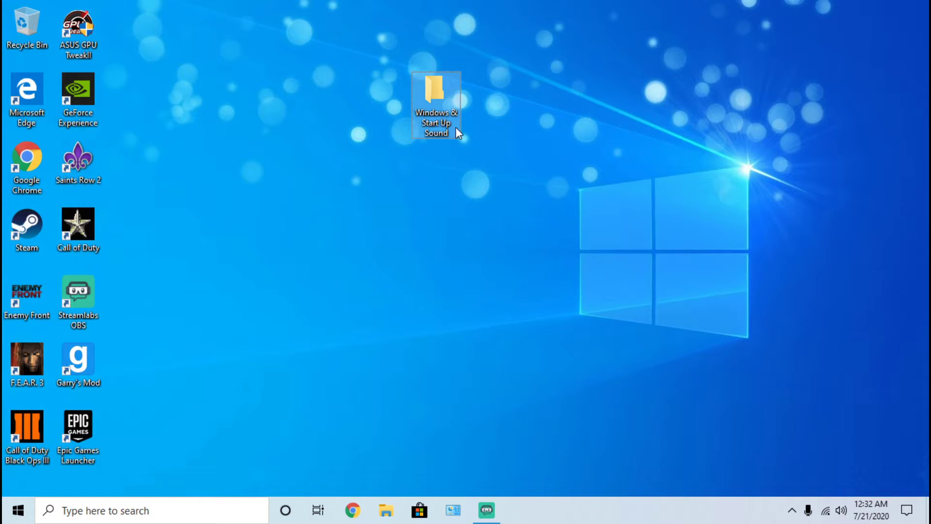
Step: Open the Windows & Start Up Sound folder and slide its window right to uncover the desktop icons
double_click(440, 110)
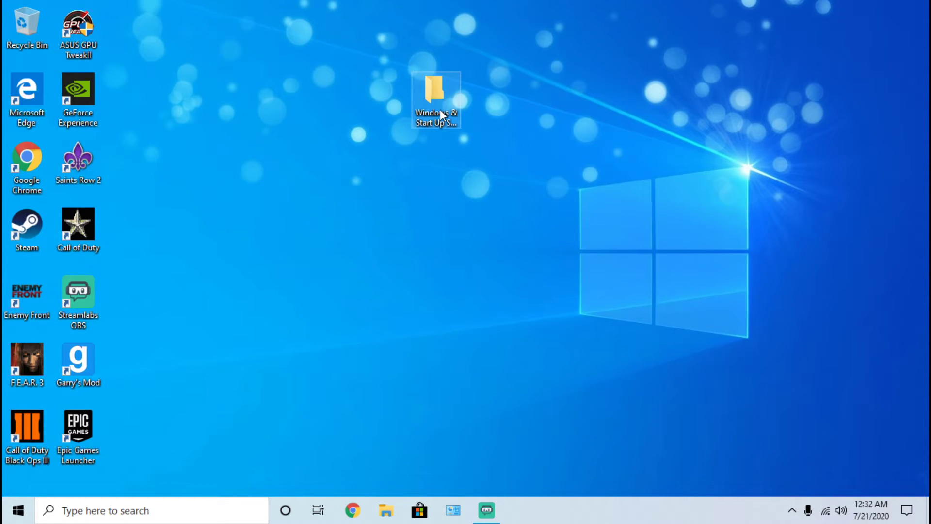
left_click_drag(395, 21, 504, 23)
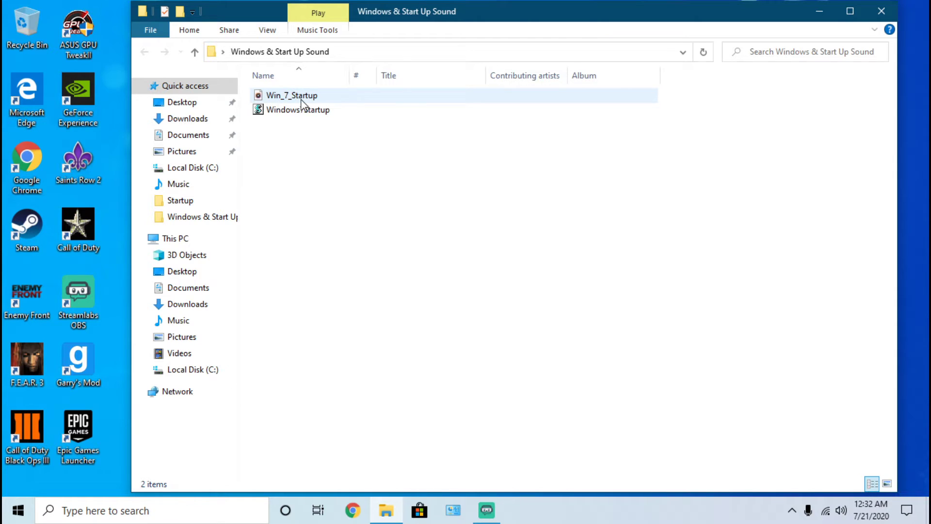
mouse_move(311, 102)
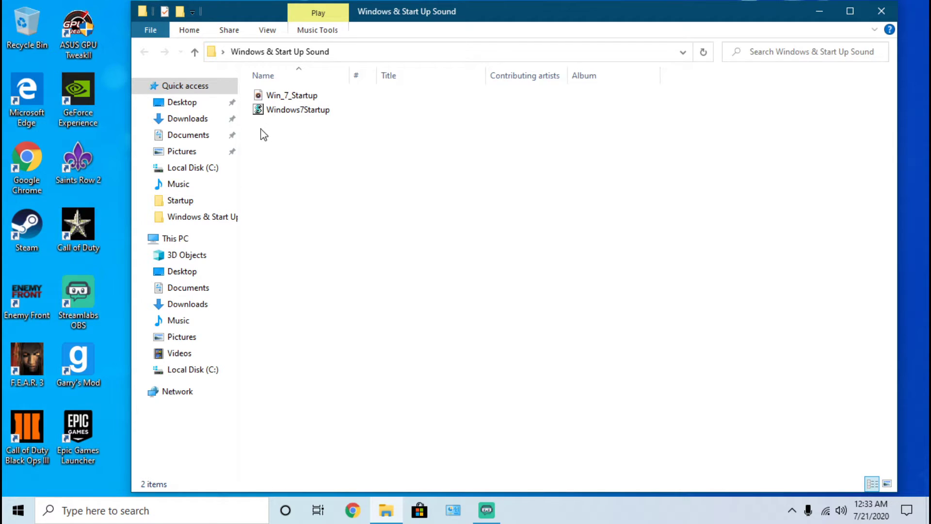
Step: Run shell:common startup from the Run dialog to open the all-users Startup folder
left_click(121, 422)
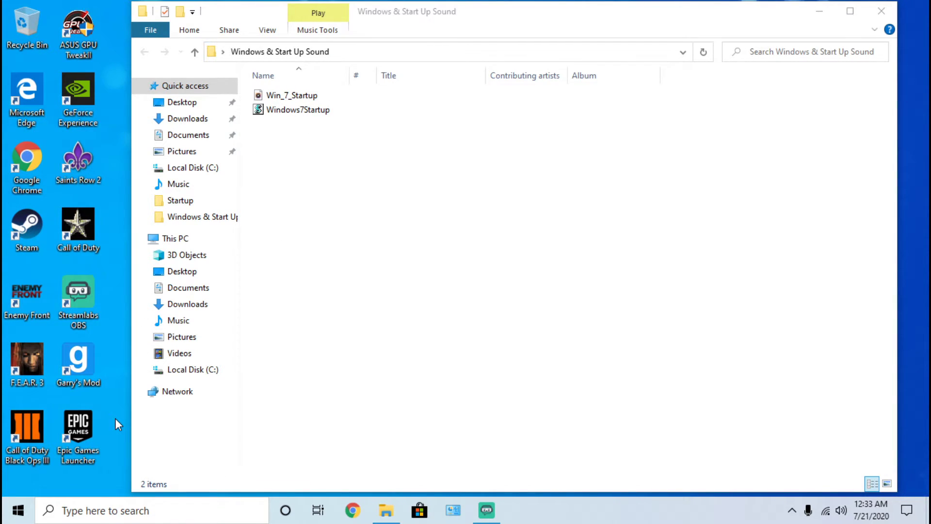
key("super+r")
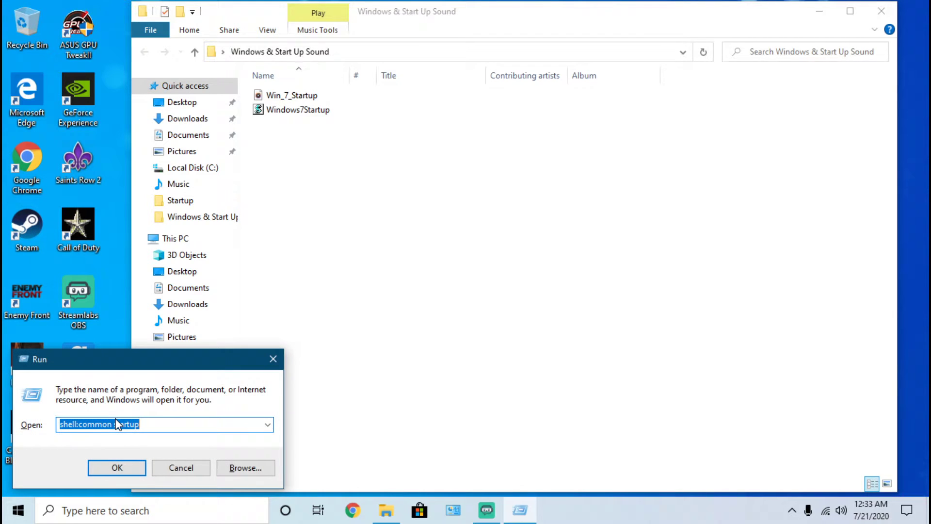
left_click(160, 425)
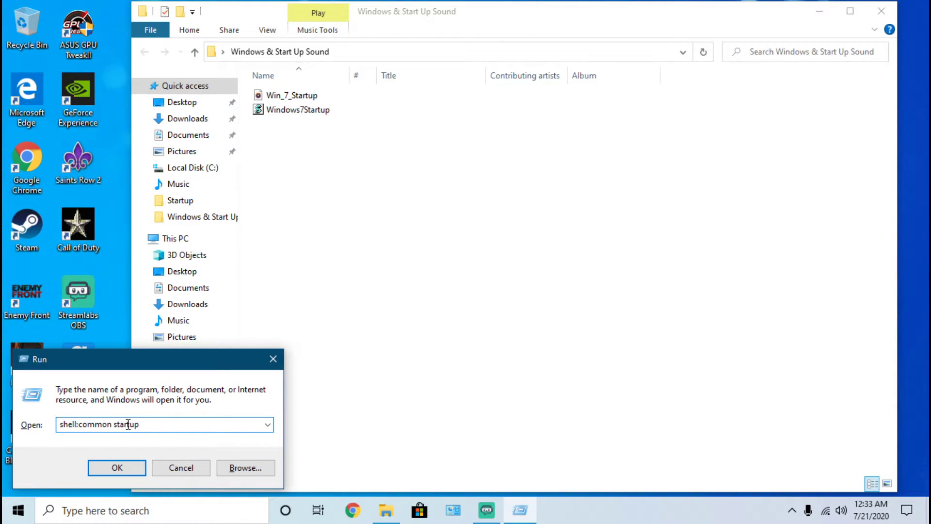
left_click(111, 466)
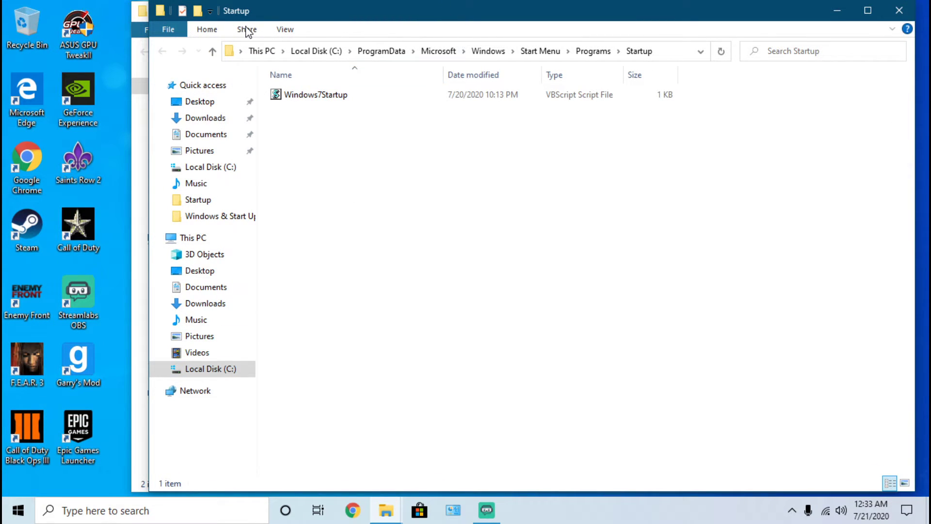
Step: Move the all-users Startup window aside to reveal the other folder, then close it
left_click_drag(322, 9, 451, 201)
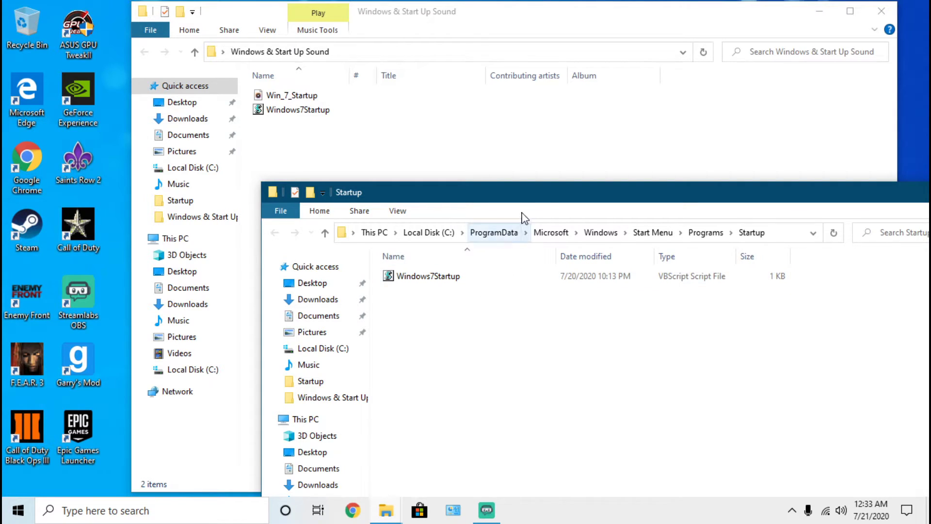
left_click_drag(511, 188, 445, 162)
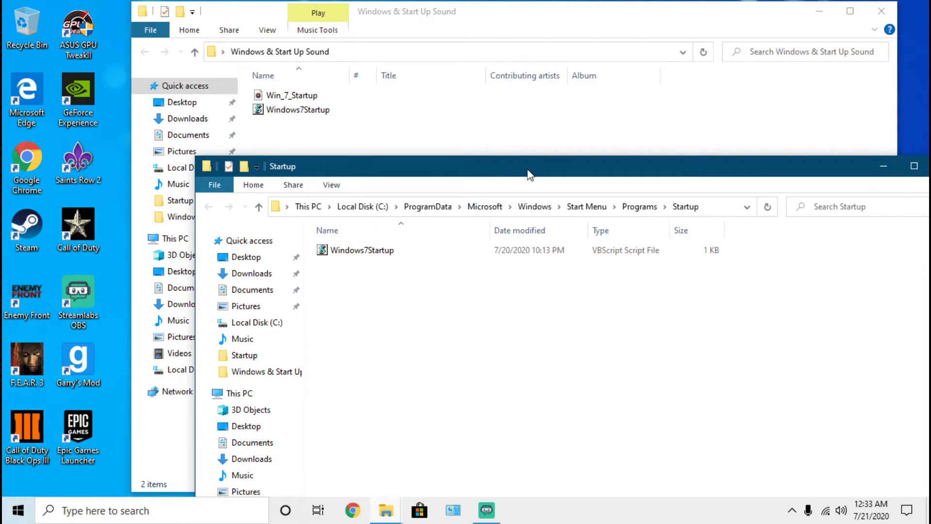
left_click_drag(528, 173, 433, 143)
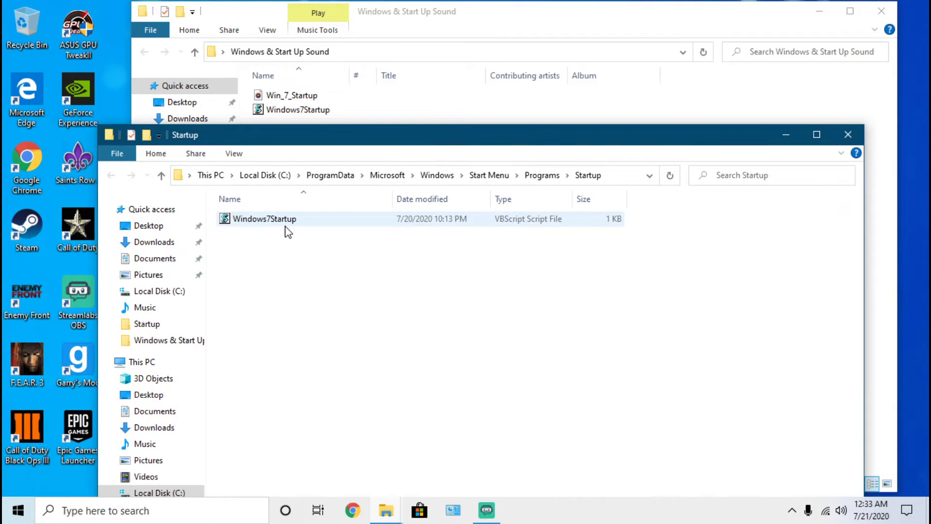
left_click(847, 140)
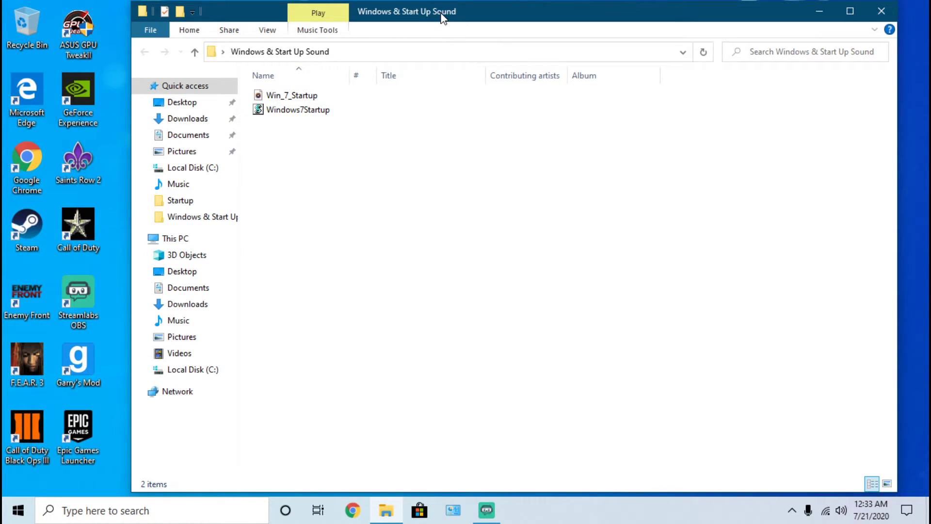
left_click_drag(441, 13, 570, 30)
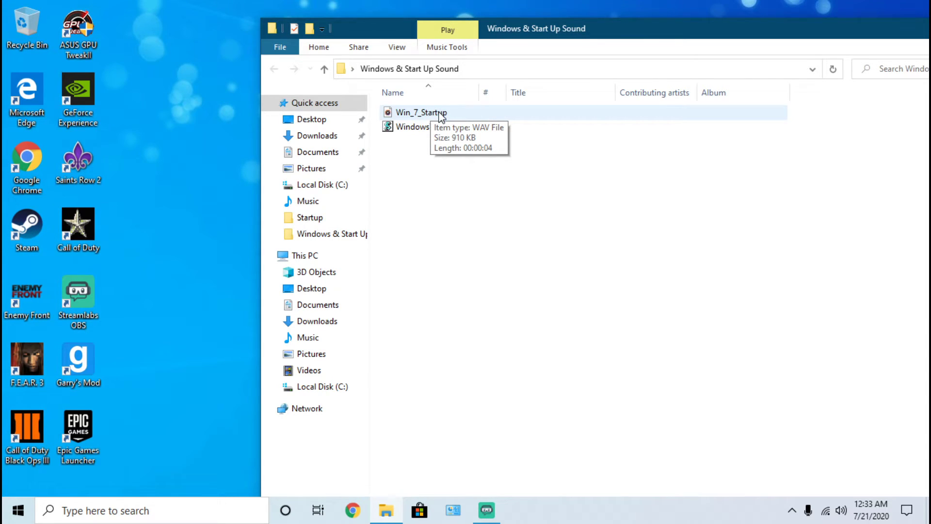
right_click(428, 130)
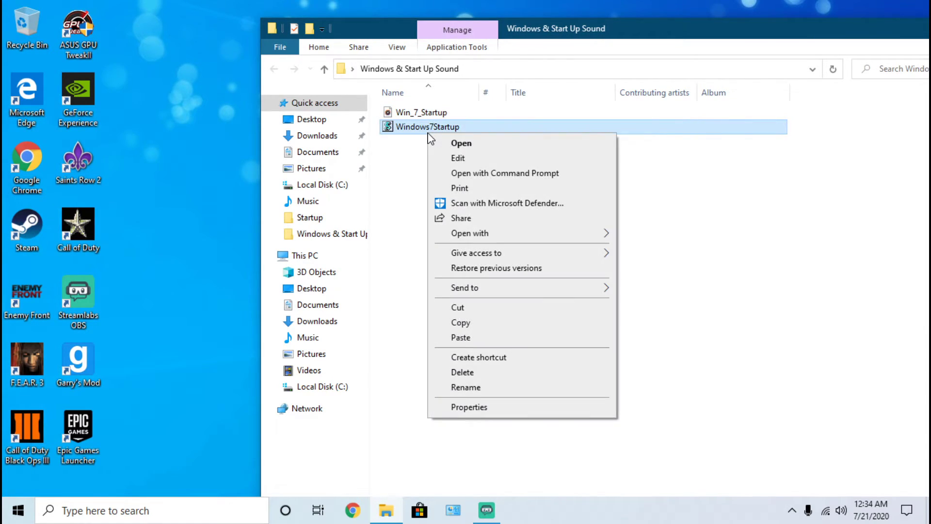
left_click(458, 158)
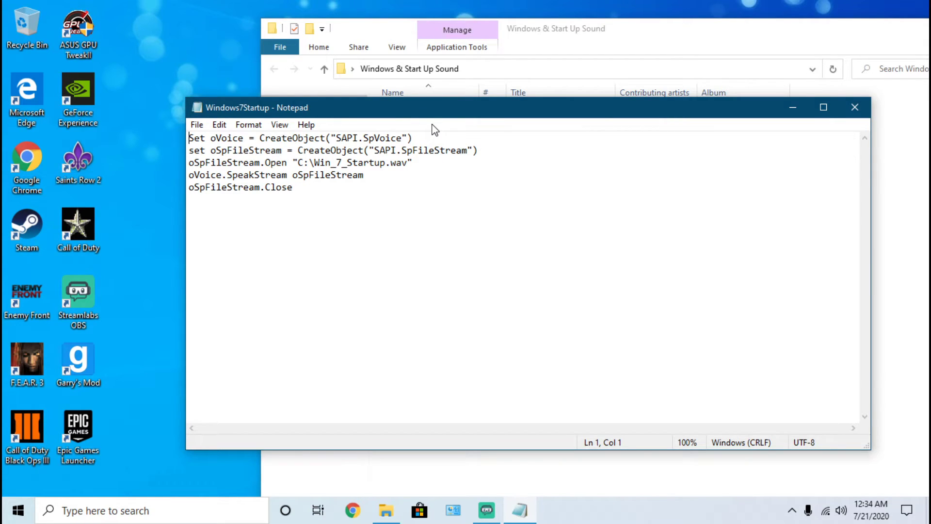
left_click_drag(430, 108, 398, 106)
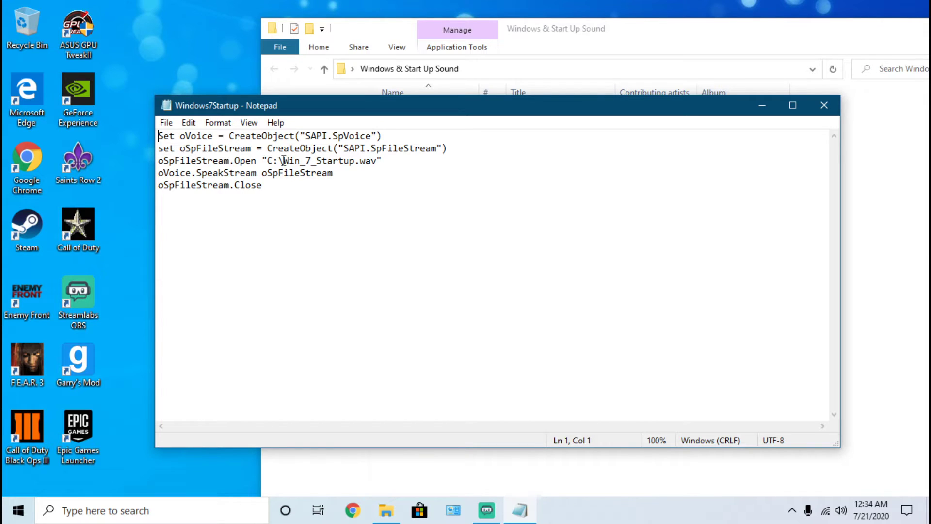
left_click(820, 111)
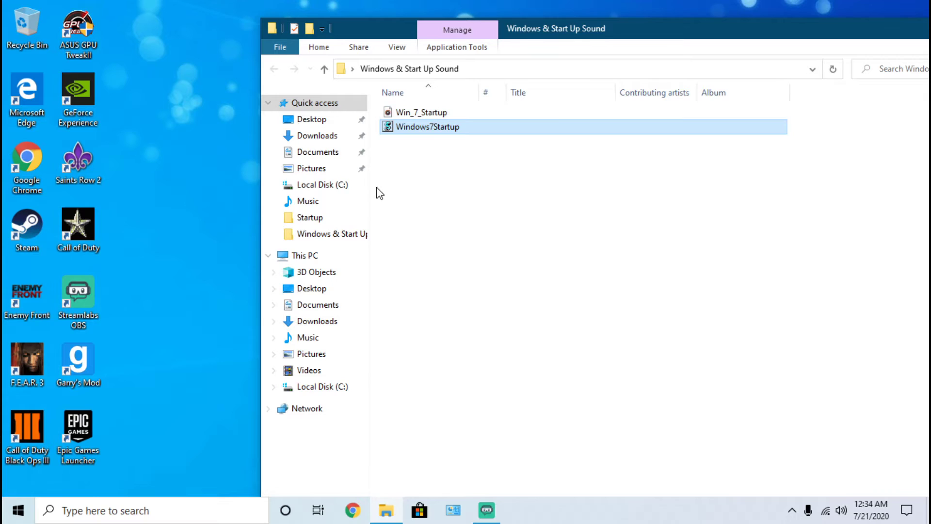
Step: Browse Local Disk (C:) into the Windows folder and back, then select the Win_7_Startup WAV file
left_click(339, 185)
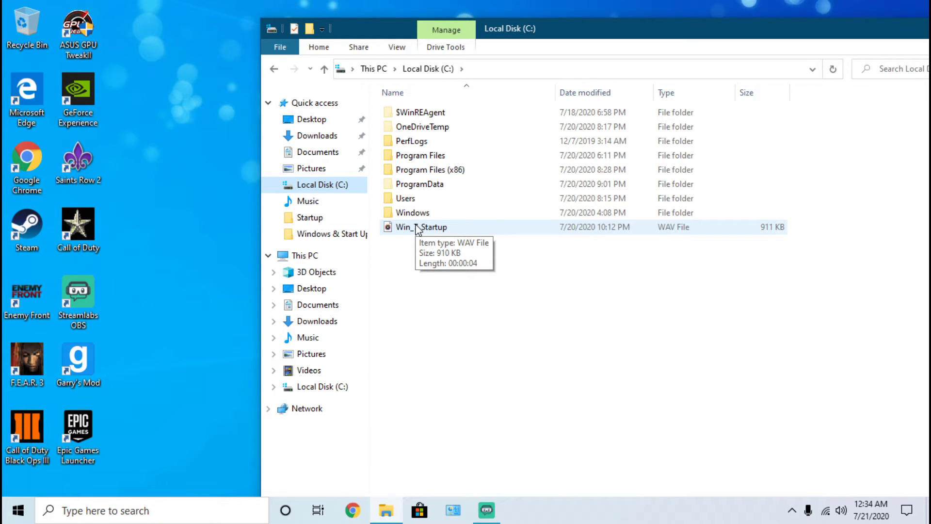
double_click(465, 218)
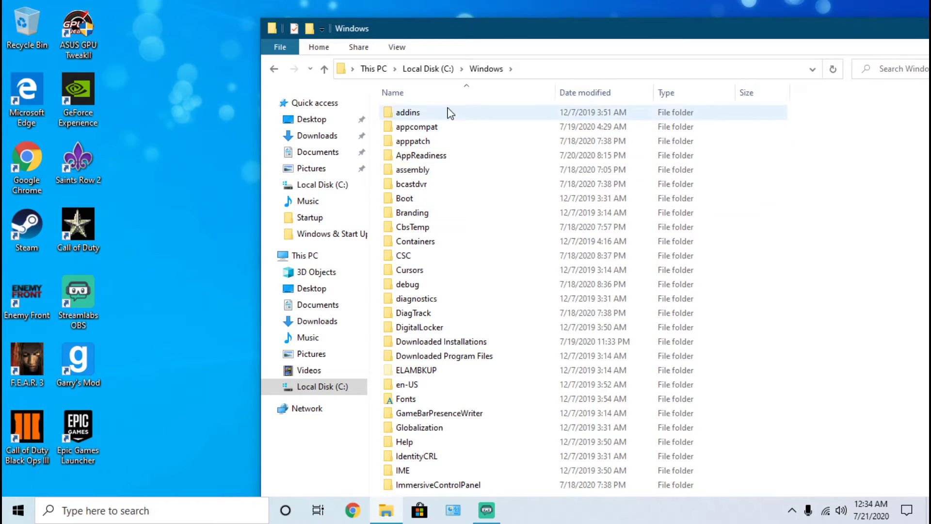
left_click(443, 68)
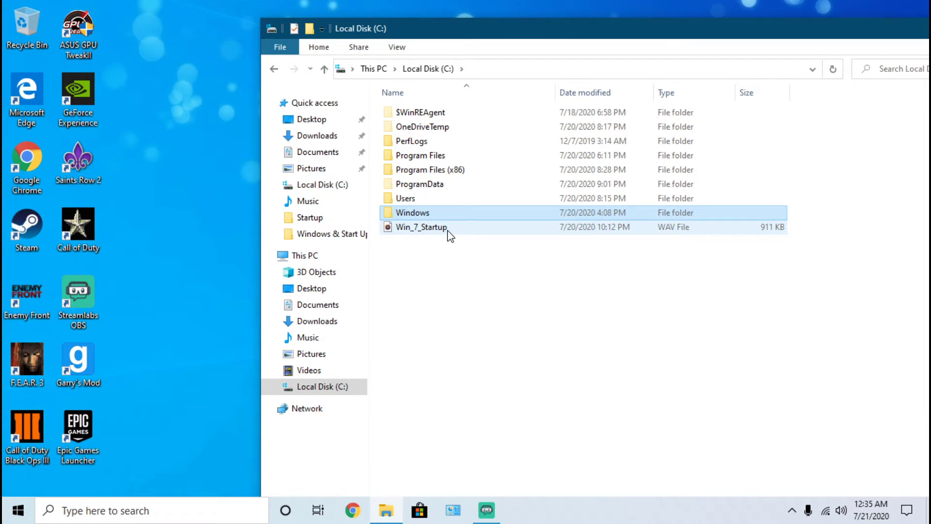
mouse_move(451, 235)
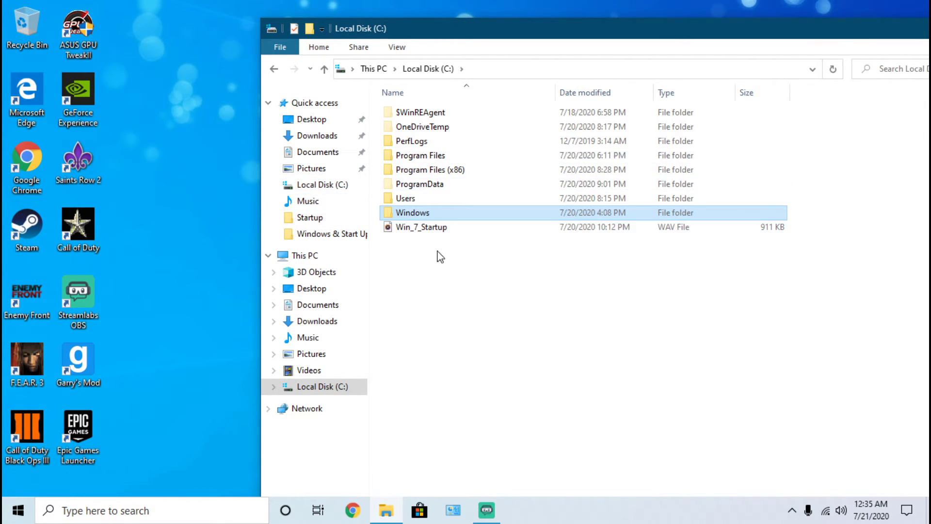
left_click(438, 232)
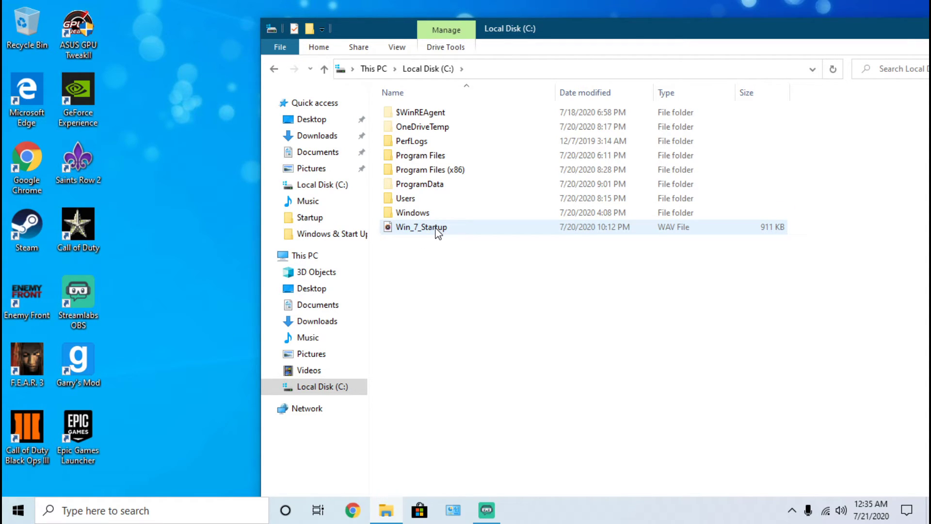
double_click(438, 231)
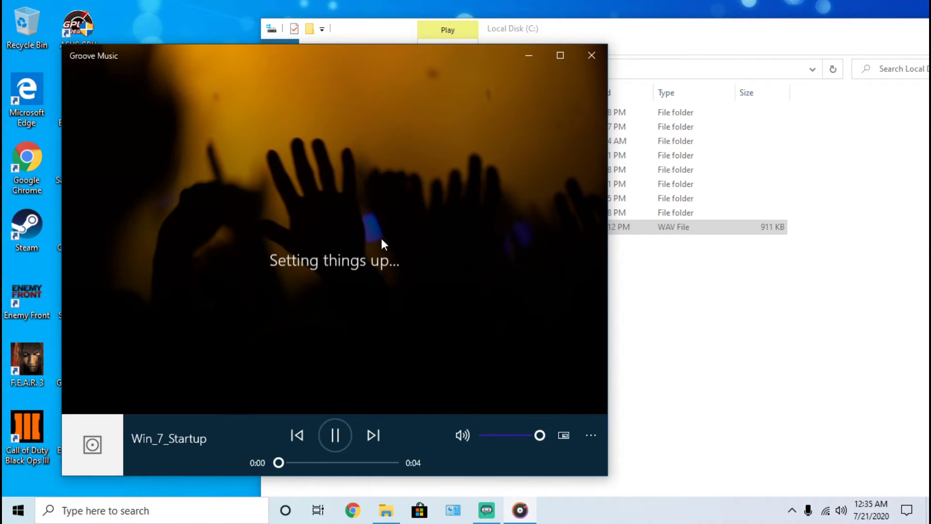
left_click(590, 55)
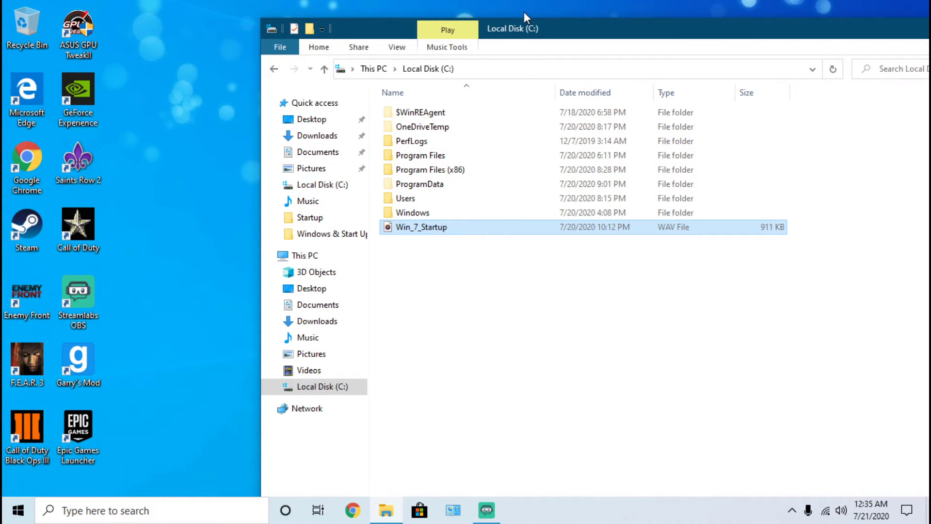
Step: Close the Local Disk (C:) window and reopen the Windows & Start Up Sound folder from the desktop
left_click_drag(518, 36, 362, 19)
left_click(856, 10)
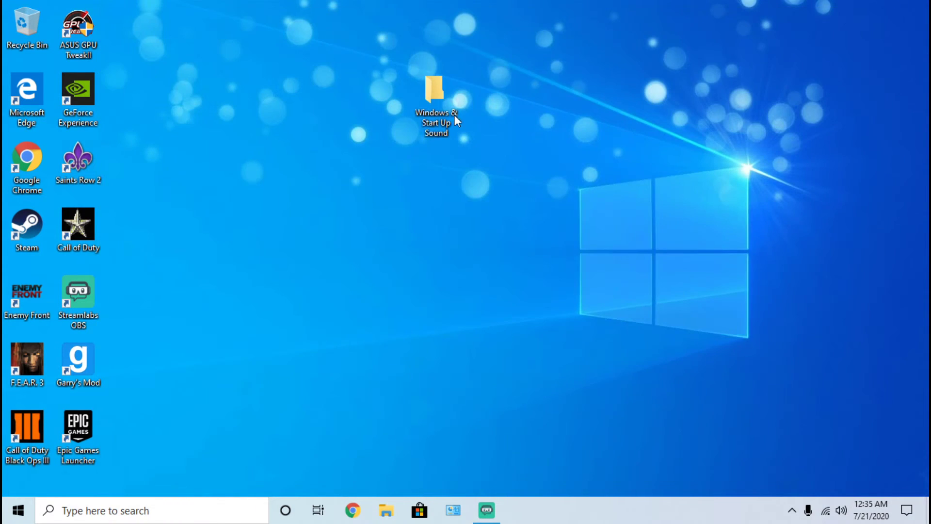
double_click(435, 96)
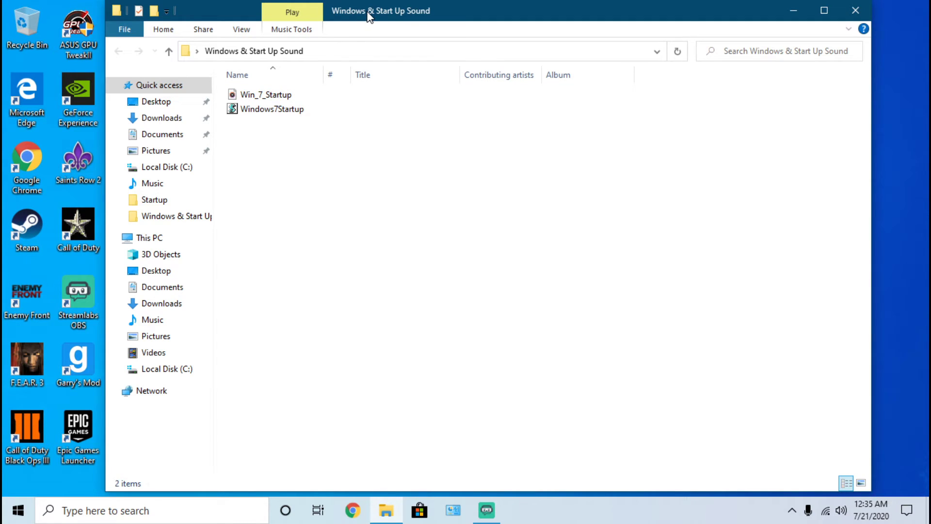
left_click_drag(383, 13, 407, 39)
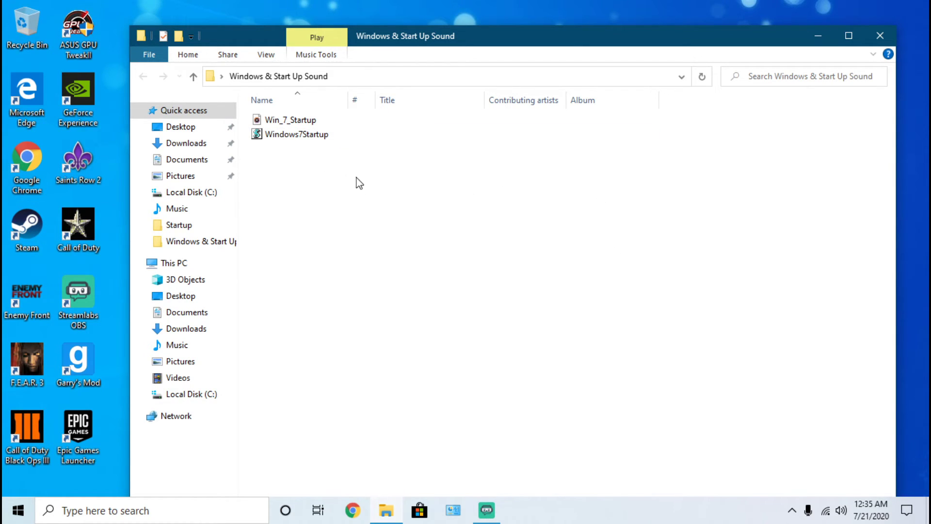
Step: Open Windows7Startup in Notepad to check the C:\Win_7_Startup.wav path, then close Notepad and the folder
right_click(268, 139)
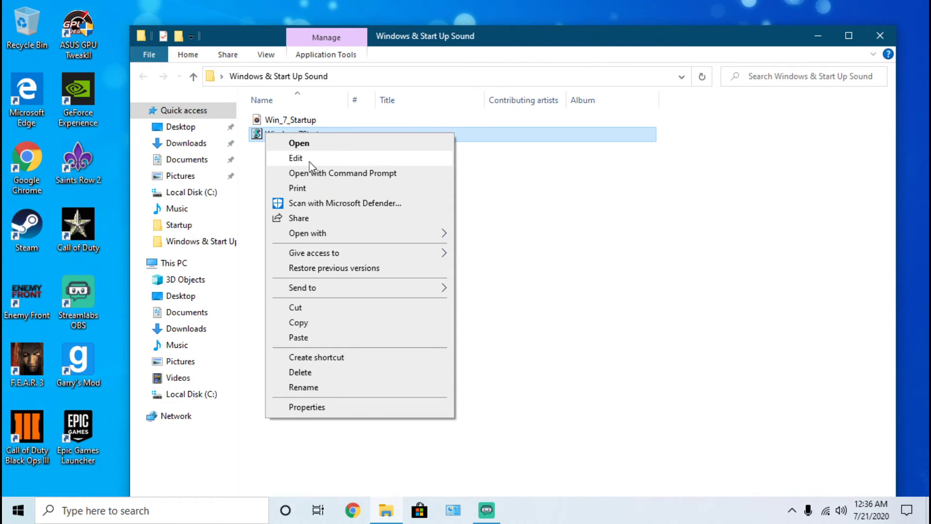
left_click(297, 156)
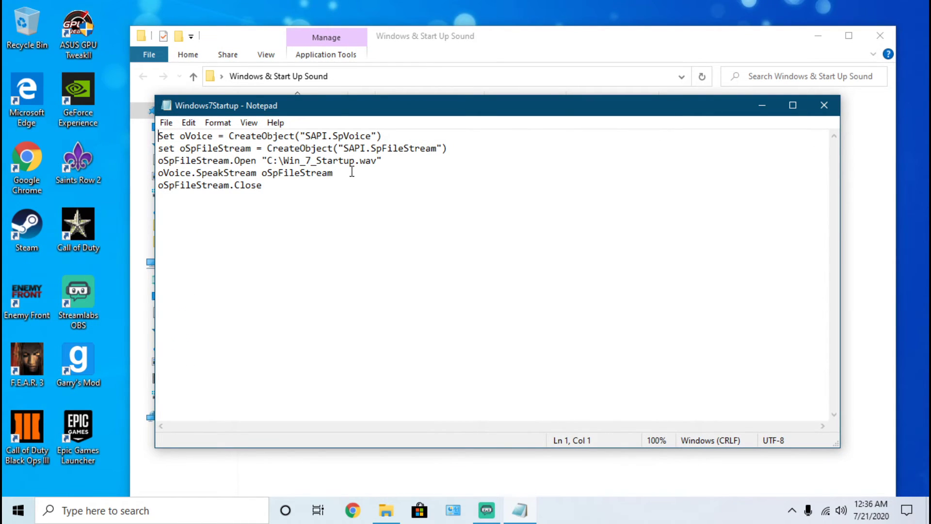
left_click(285, 160)
left_click(824, 106)
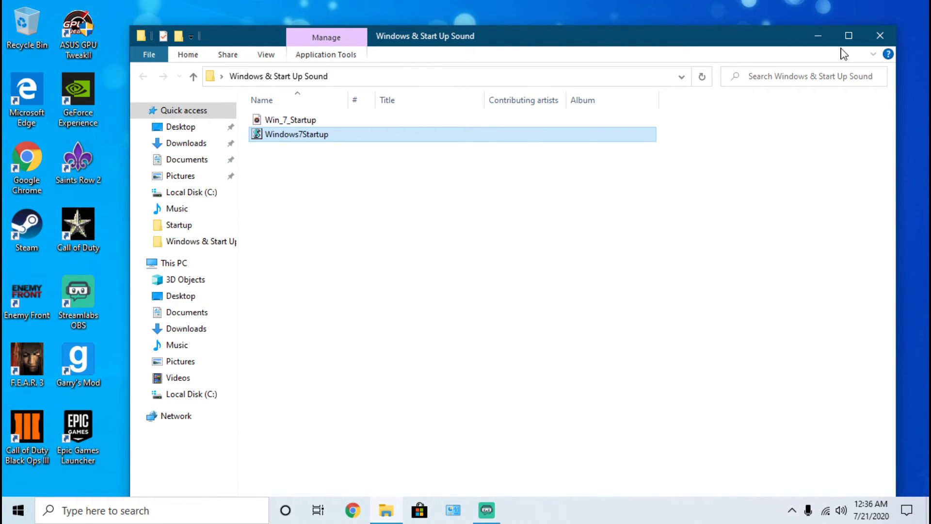
left_click(880, 35)
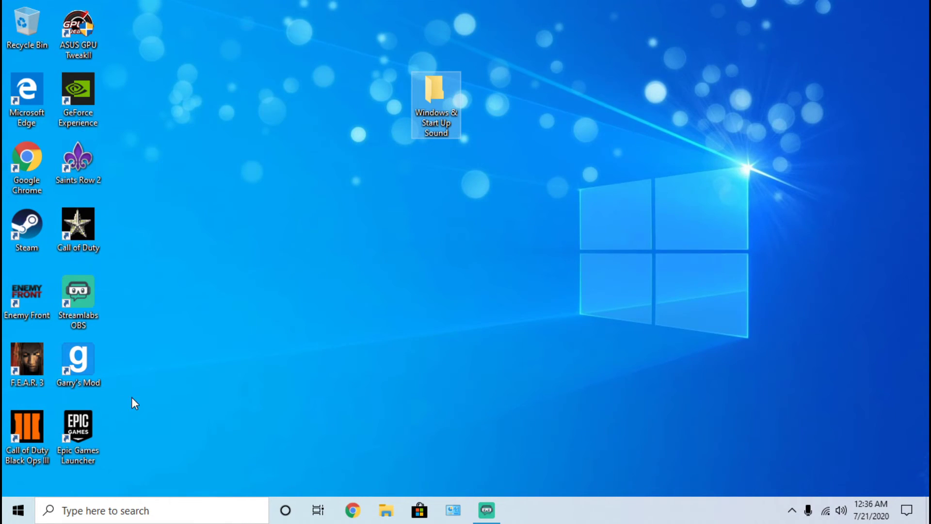
left_click(18, 510)
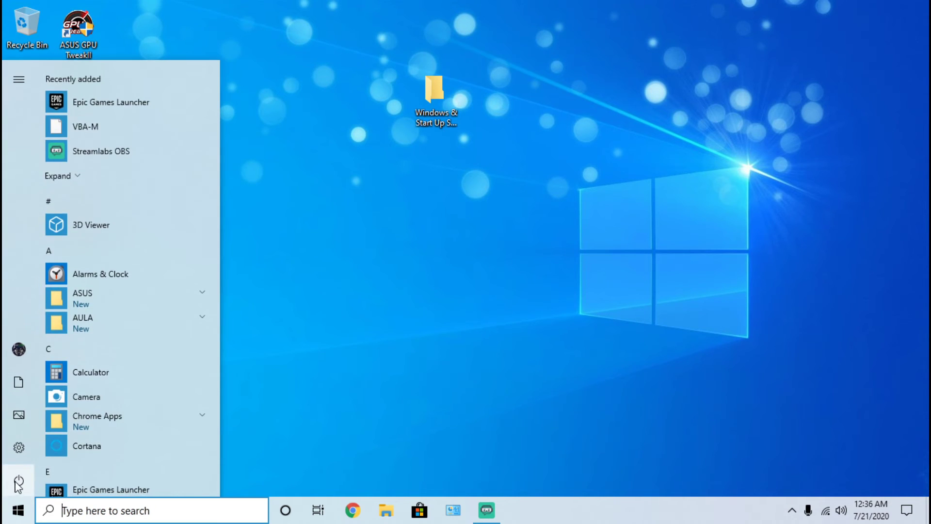
left_click(19, 481)
key("Escape")
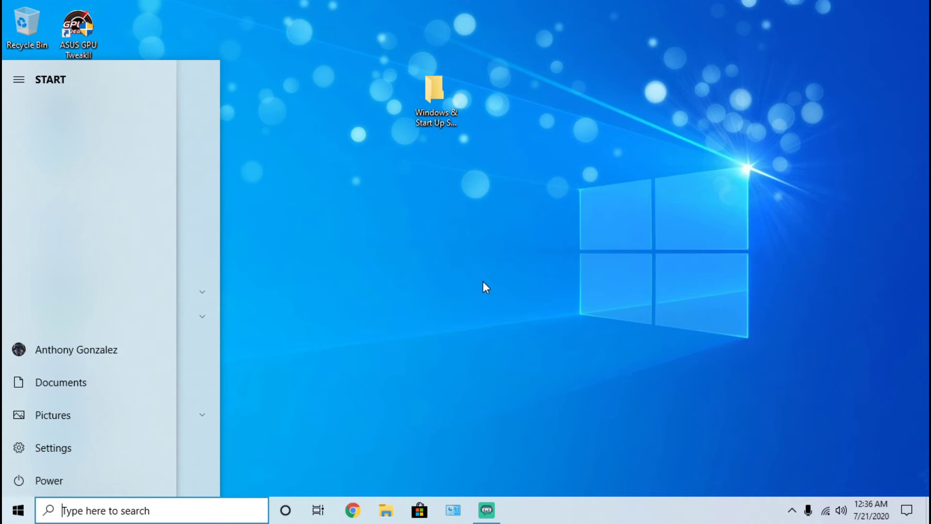
left_click(553, 189)
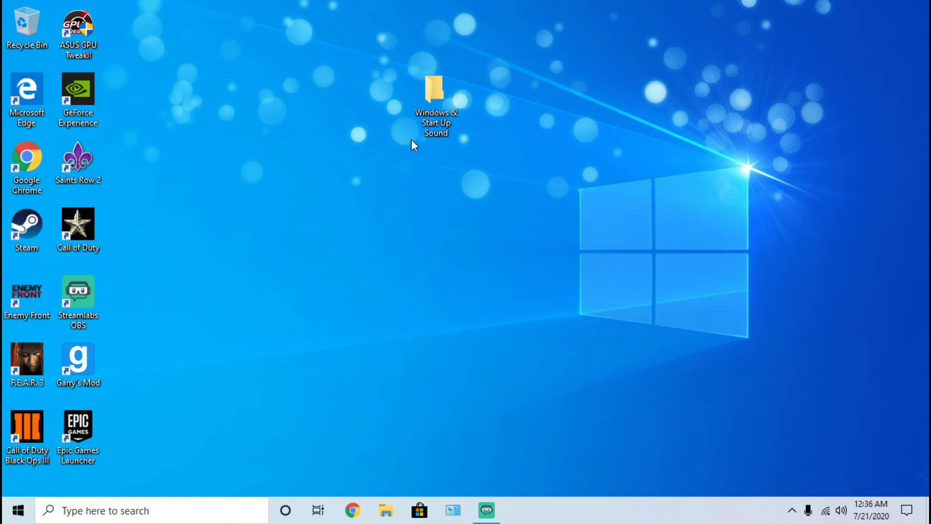
double_click(441, 122)
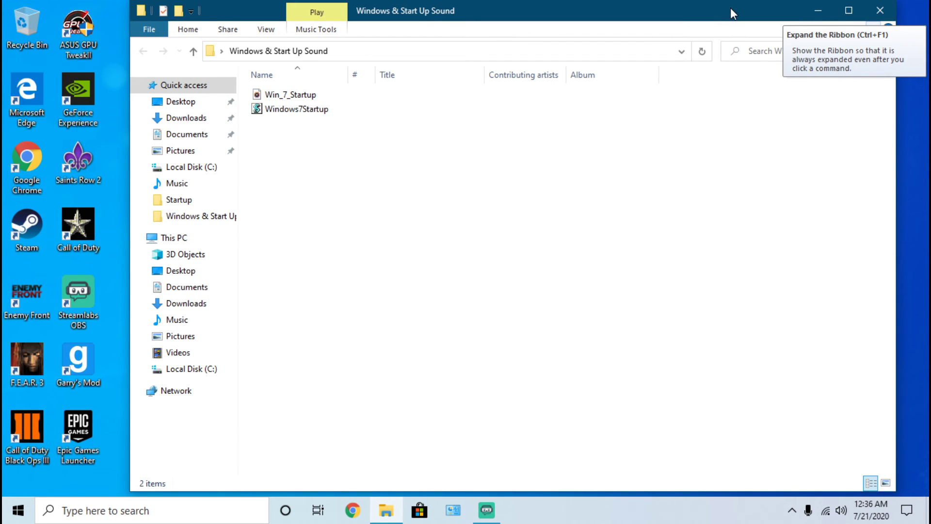
left_click_drag(731, 7, 746, 25)
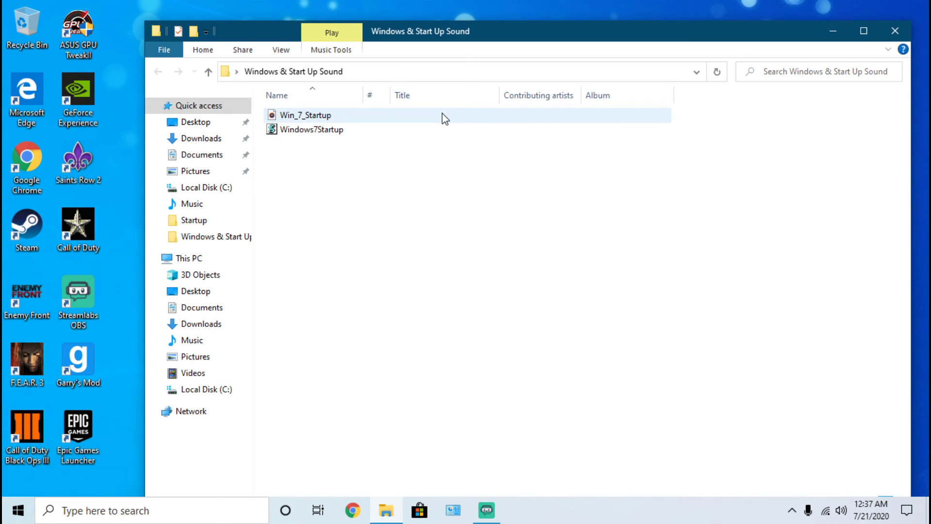
left_click(895, 30)
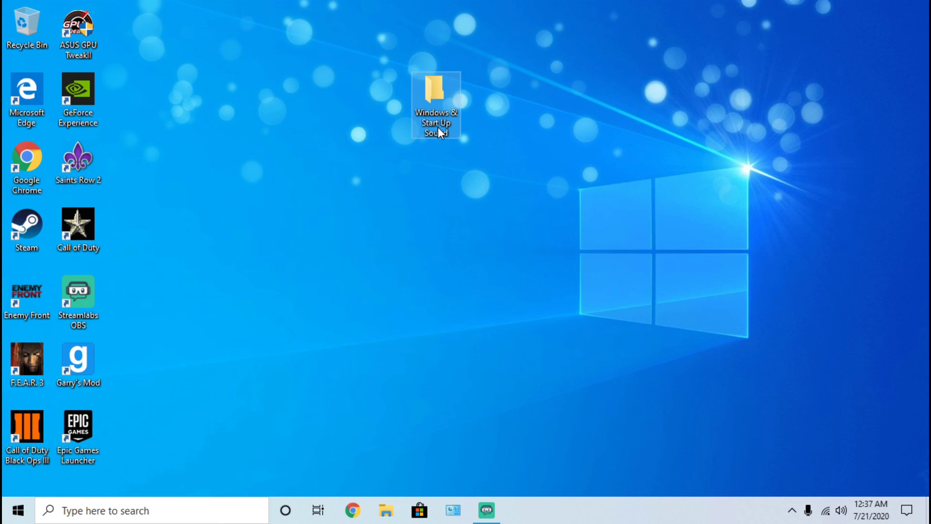
left_click(509, 158)
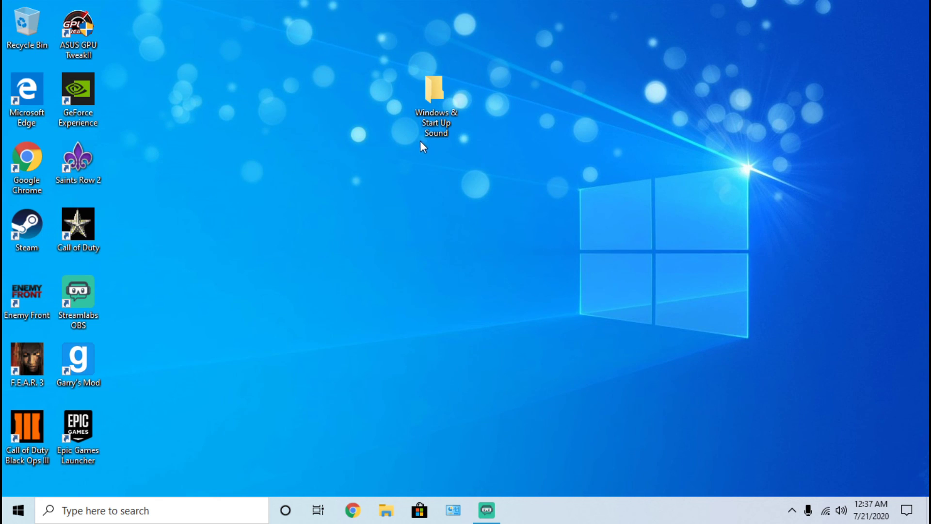